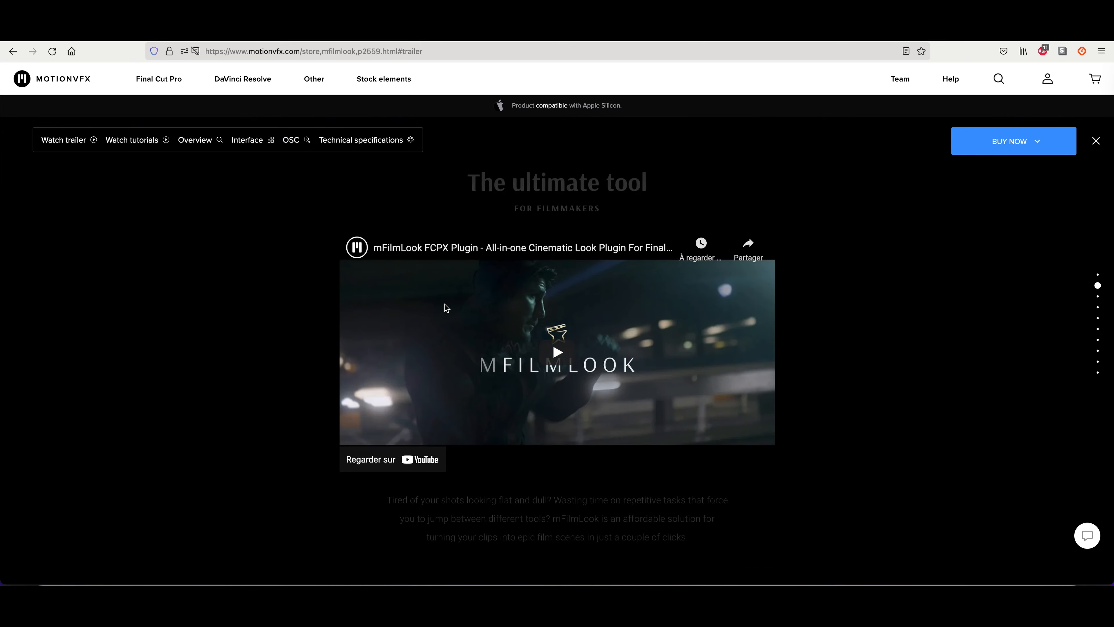
# - Look through the mFilmLook plugin product page below the trailer
pyautogui.scroll(-2, 444, 304)
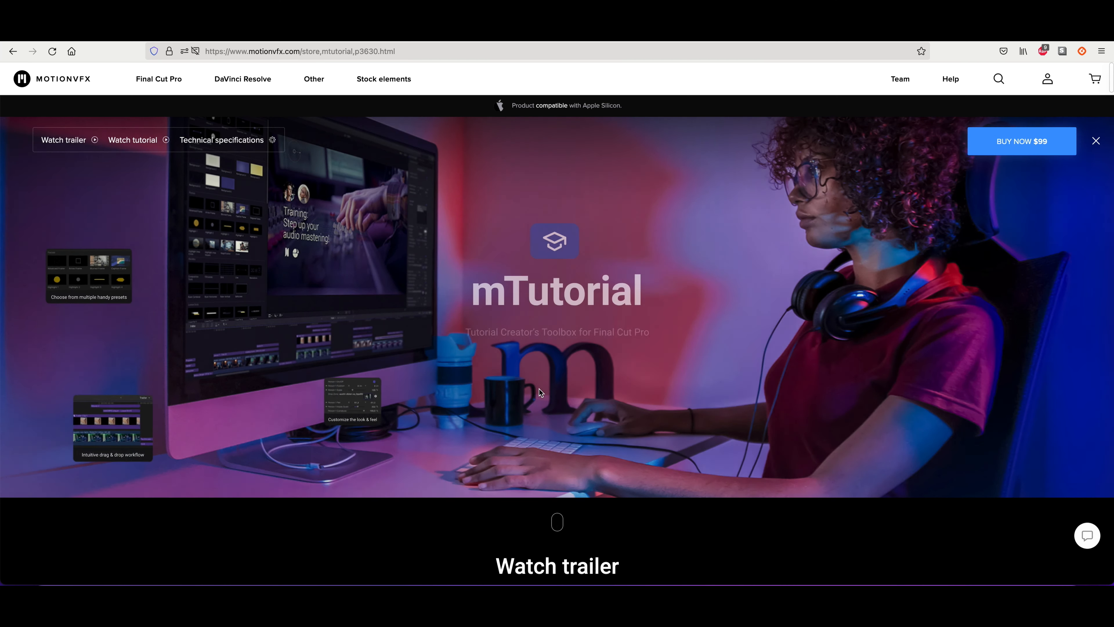
pyautogui.scroll(-5, 538, 389)
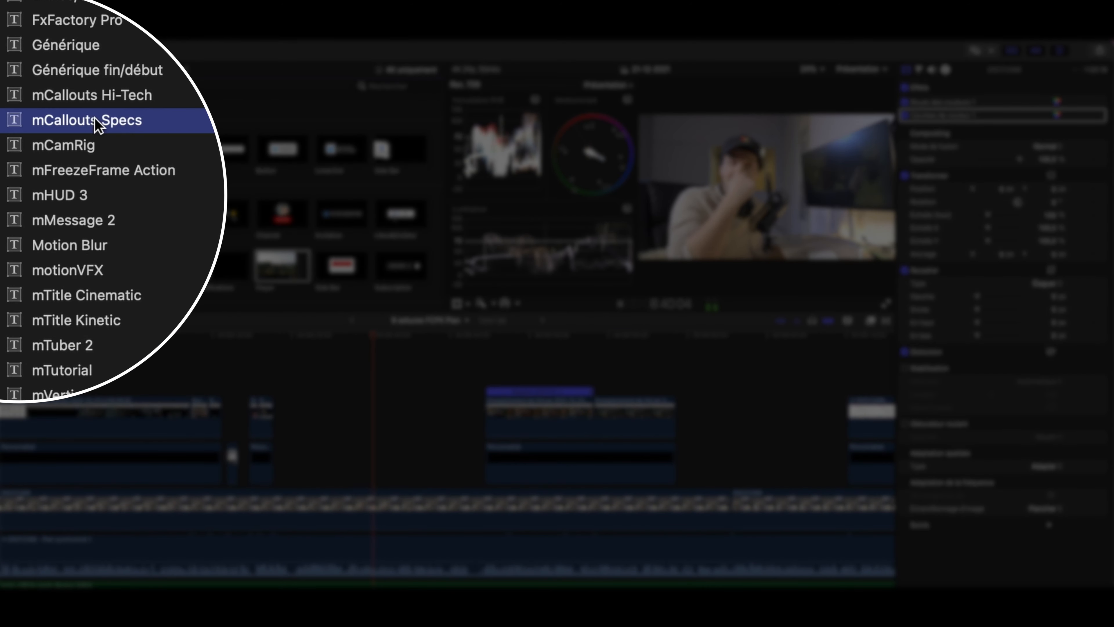
# - Browse the installed title categories from mCallouts Specs down past mMessage 2
pyautogui.click(99, 104)
pyautogui.press('Down')
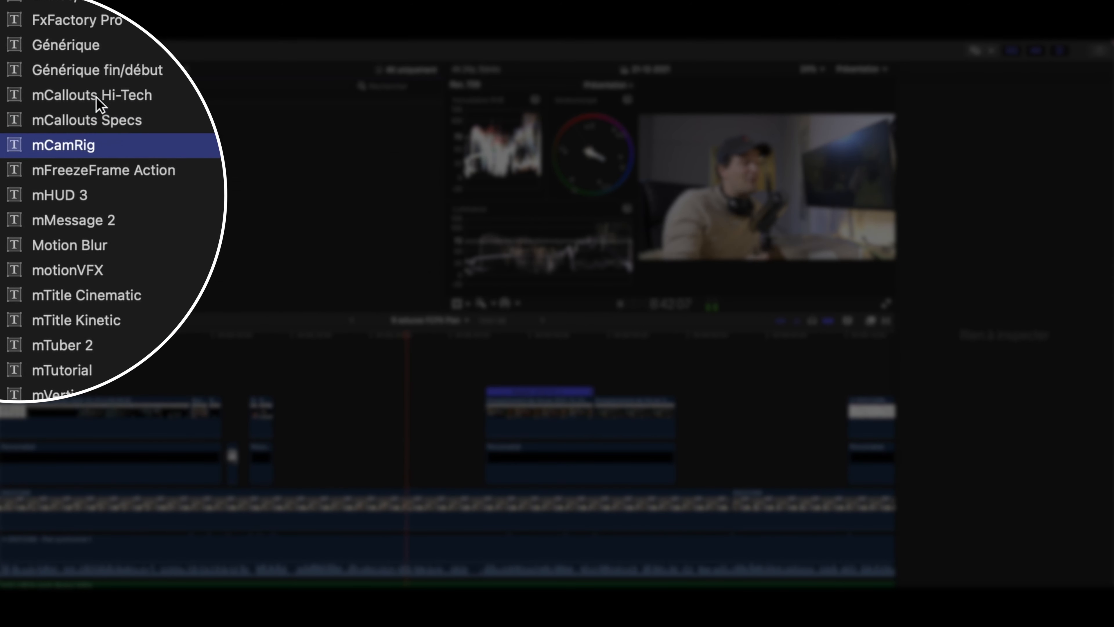
pyautogui.press('Down')
pyautogui.press('Down')
pyautogui.press('Down')
pyautogui.press('Down')
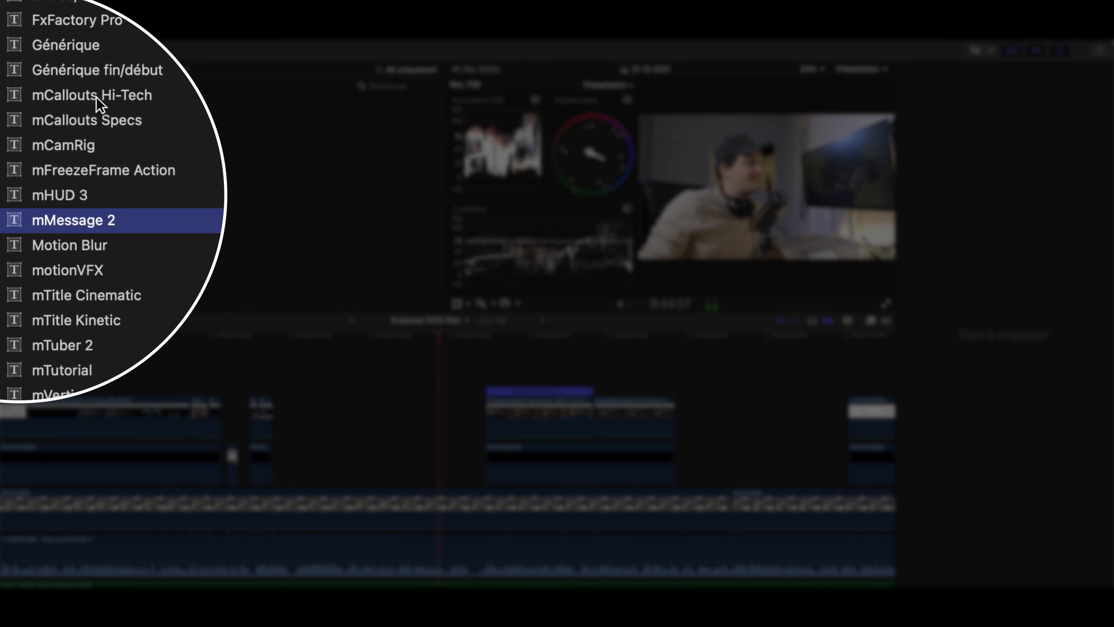
pyautogui.press('Down')
pyautogui.press('Down')
pyautogui.press('Down')
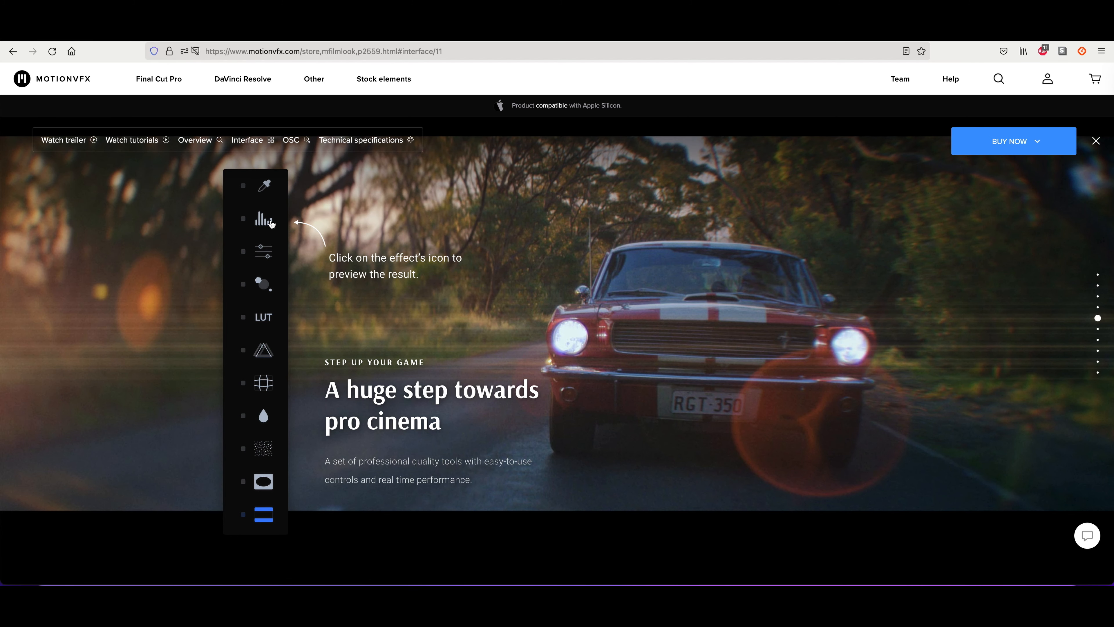
# - Preview several effects, including the LUT, in the mFilmLook page's interactive interface demo
pyautogui.click(271, 224)
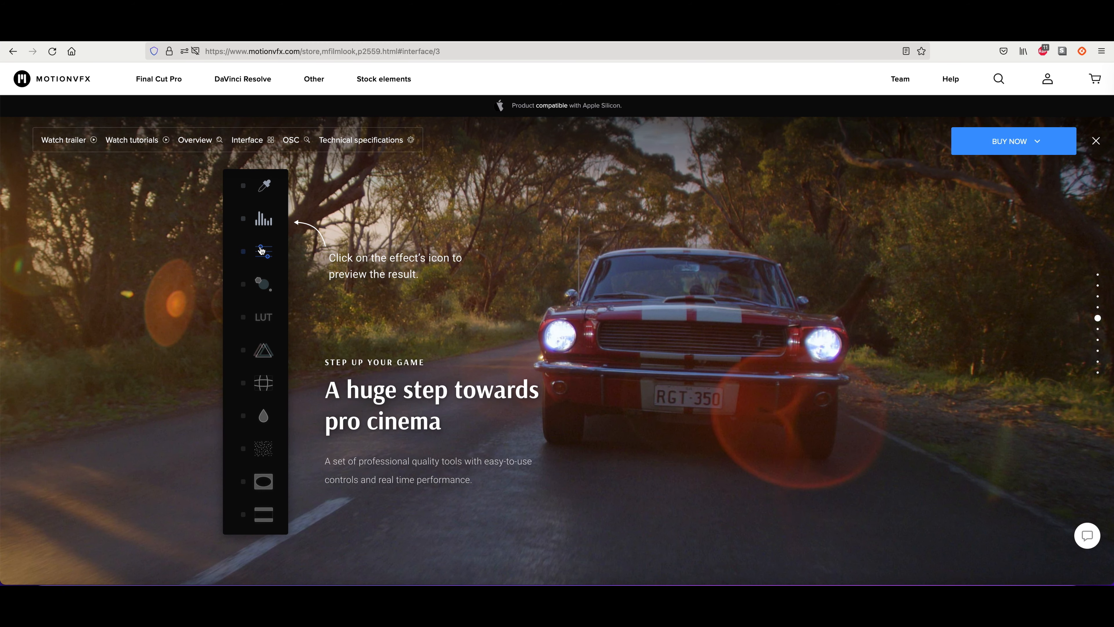
pyautogui.click(263, 288)
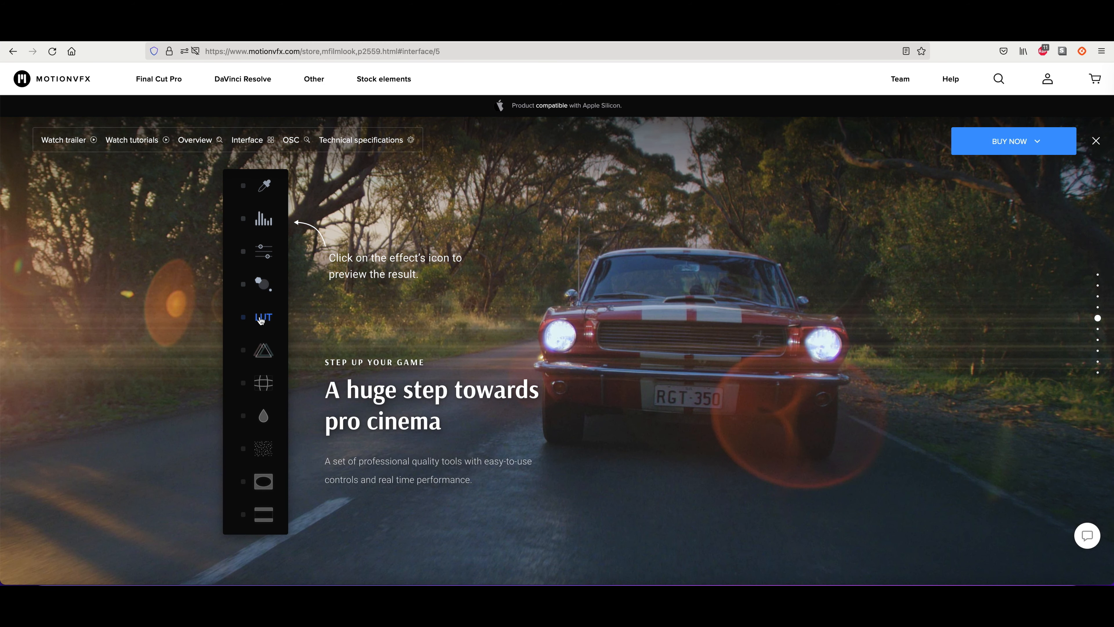
pyautogui.scroll(-2, 277, 345)
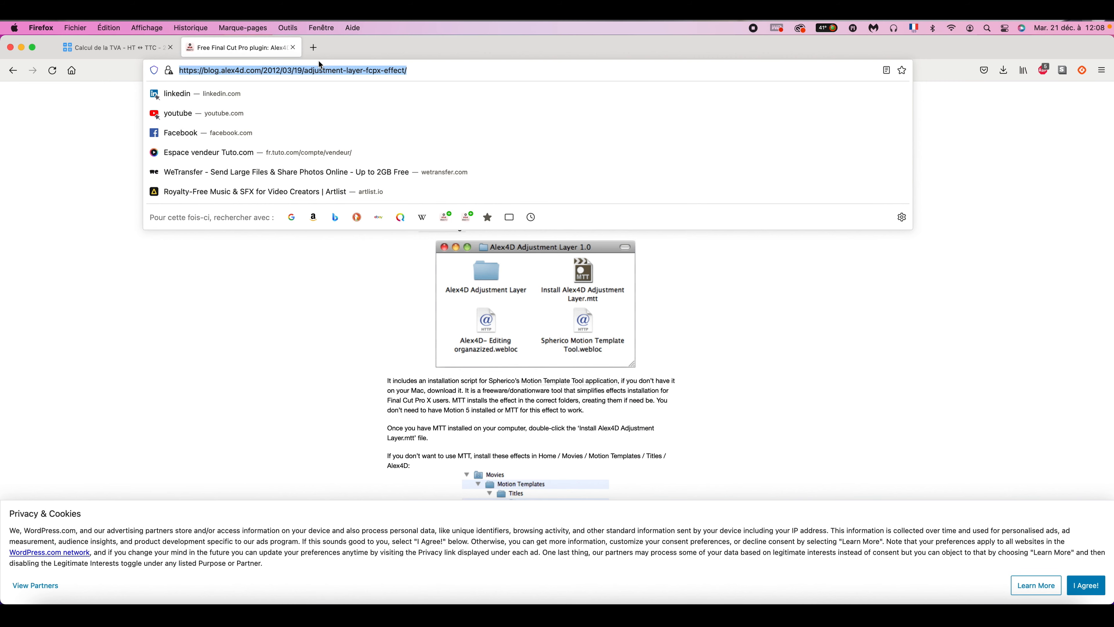
# - Search the web for "grille fcpx free", and repeat the search with "grille fcpx"
pyautogui.write('ille fcp')
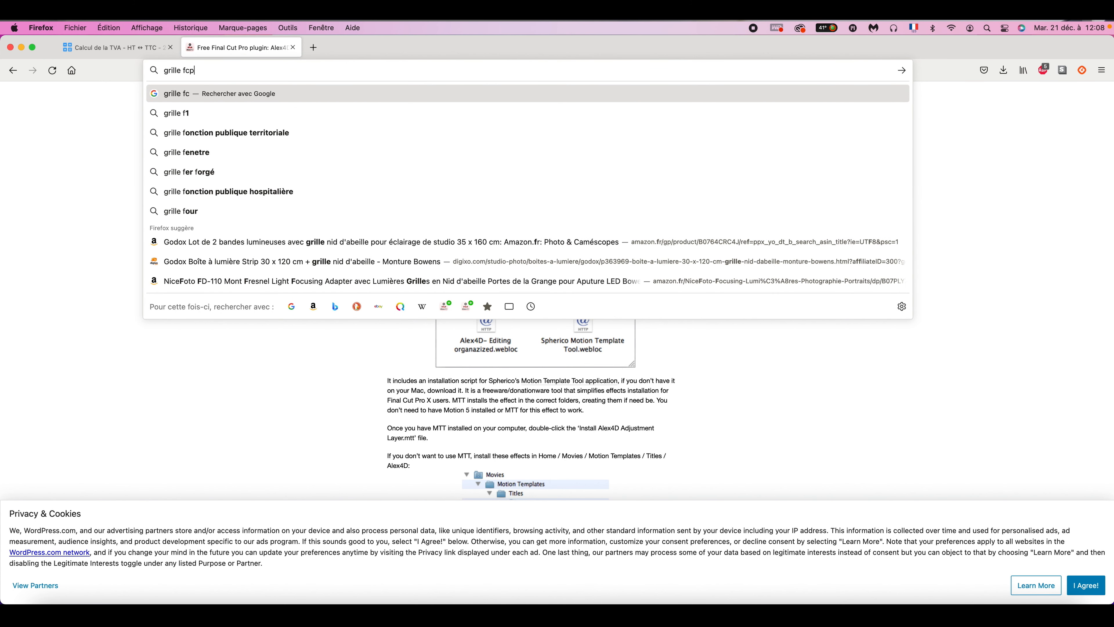
pyautogui.write('x free')
pyautogui.press('Return')
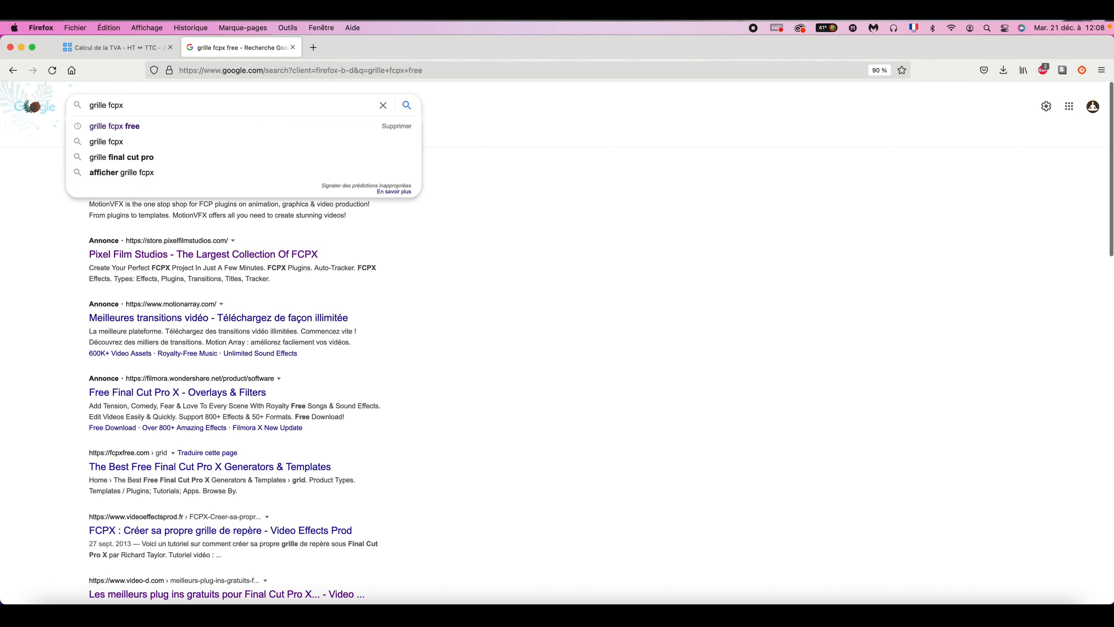
pyautogui.press('Return')
pyautogui.scroll(-3, 343, 345)
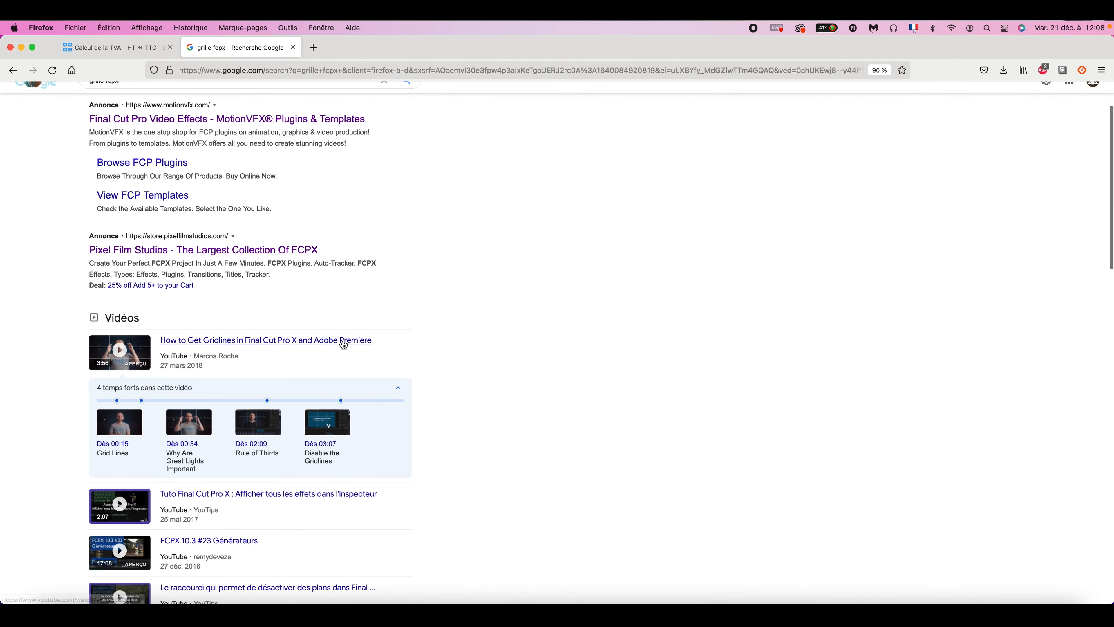
# - Open the video "How to Get Gridlines in Final Cut Pro X and Adobe Premiere" and expand its description
pyautogui.click(341, 346)
pyautogui.scroll(-3, 395, 489)
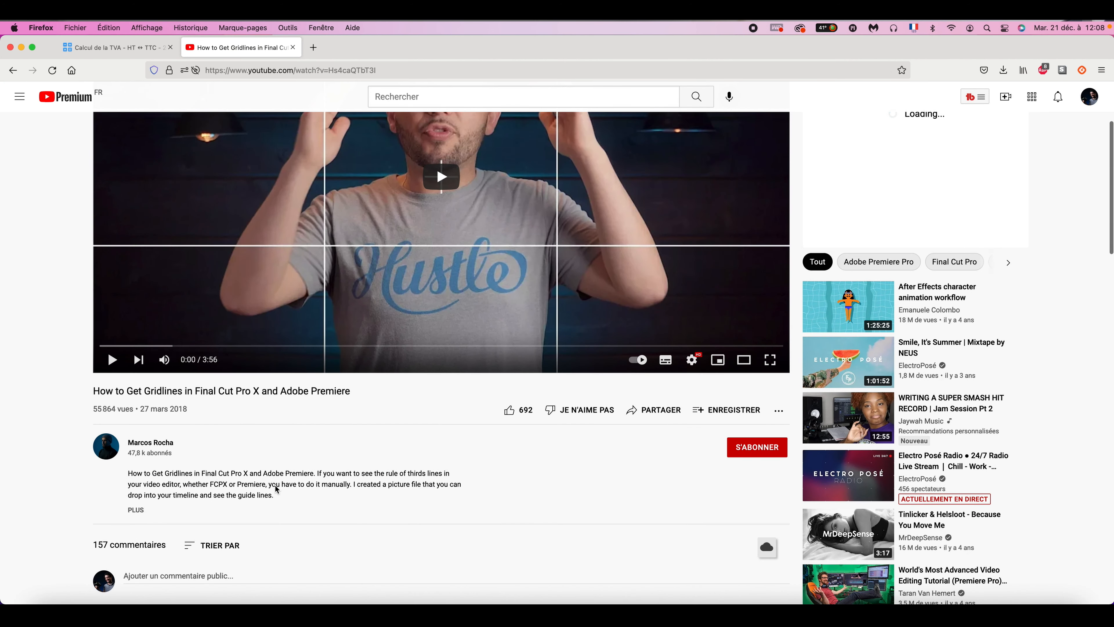
pyautogui.scroll(-3, 396, 489)
pyautogui.click(172, 448)
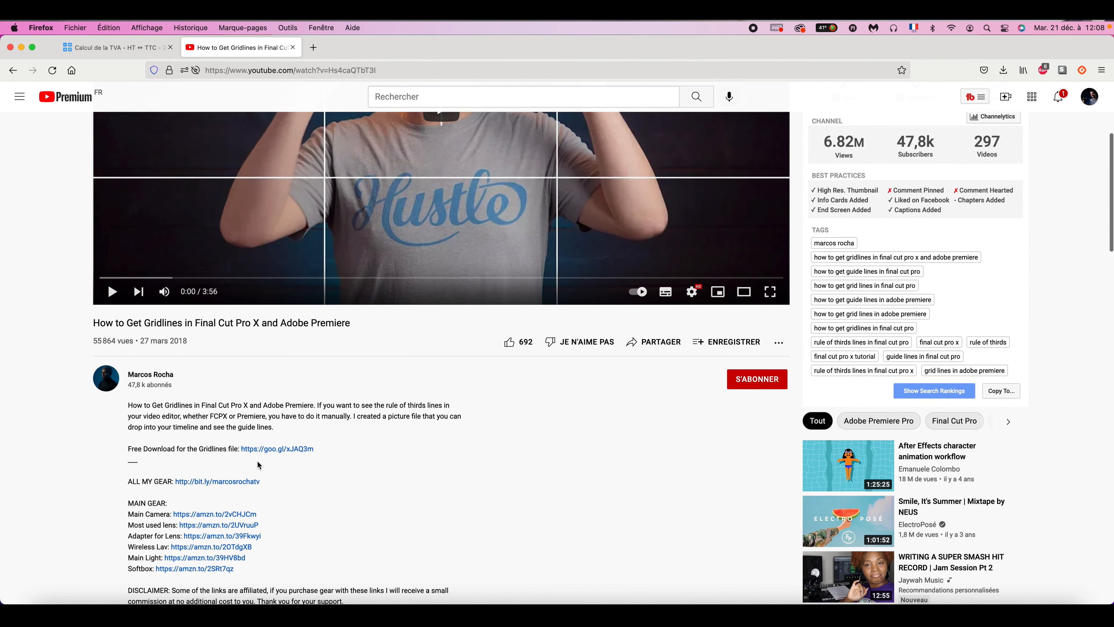
# - Follow the description's free gridlines link and save rule of thirds.png from Dropbox
pyautogui.click(273, 451)
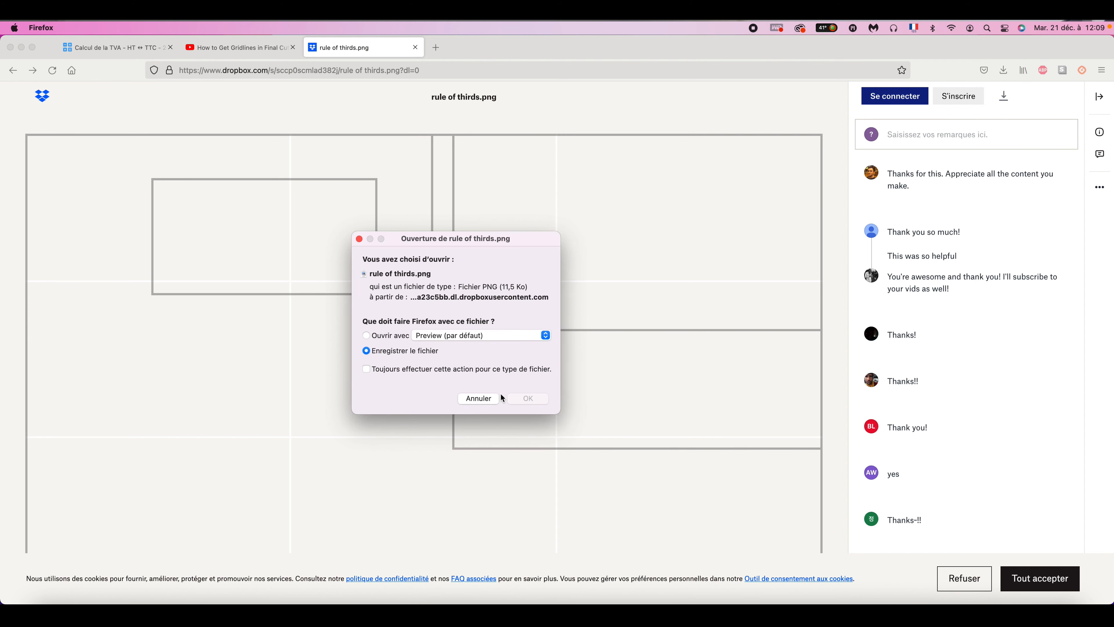
pyautogui.click(529, 398)
pyautogui.click(1000, 95)
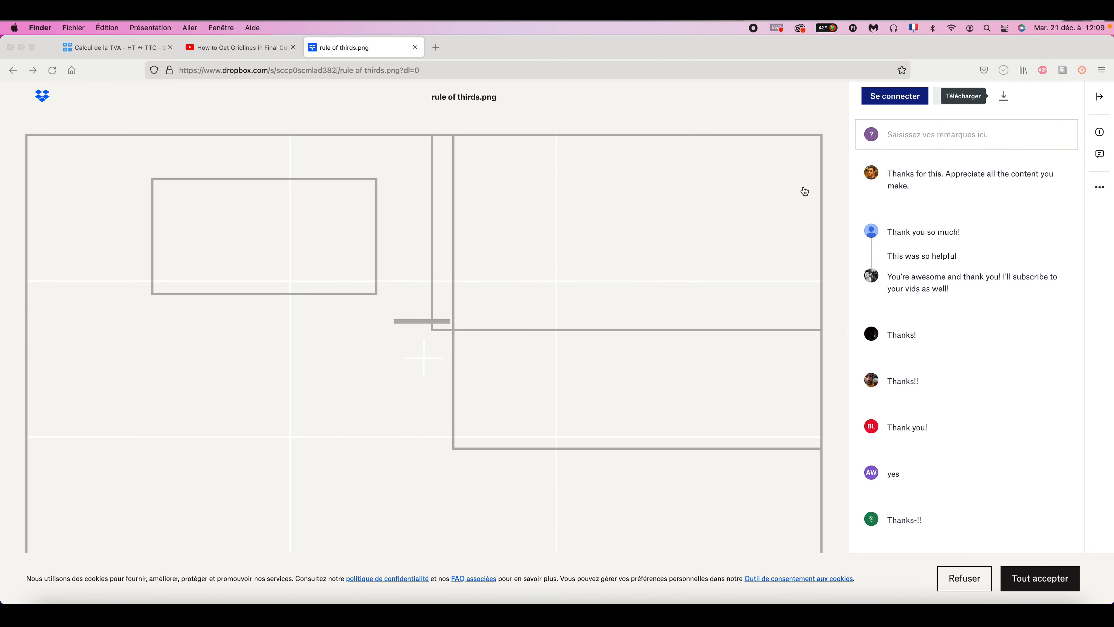
# - Switch to Final Cut Pro, place rule of thirds.png above the last NINJAV clip, and show the video scopes
pyautogui.press('super+Tab')
pyautogui.moveTo(289, 109); pyautogui.dragTo(571, 445)
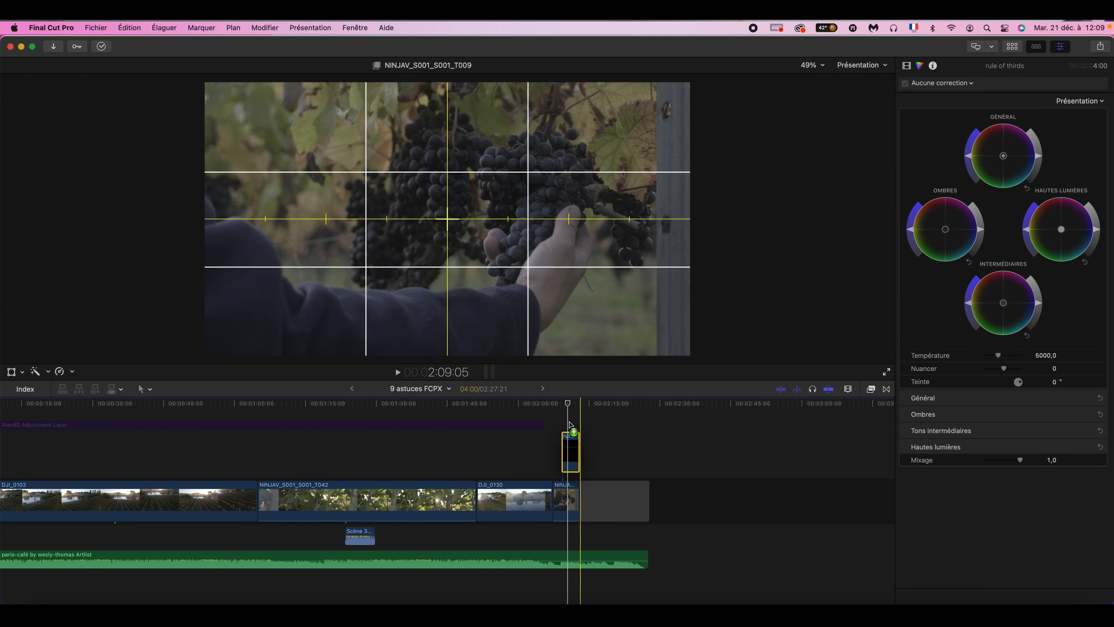
pyautogui.press('super+7')
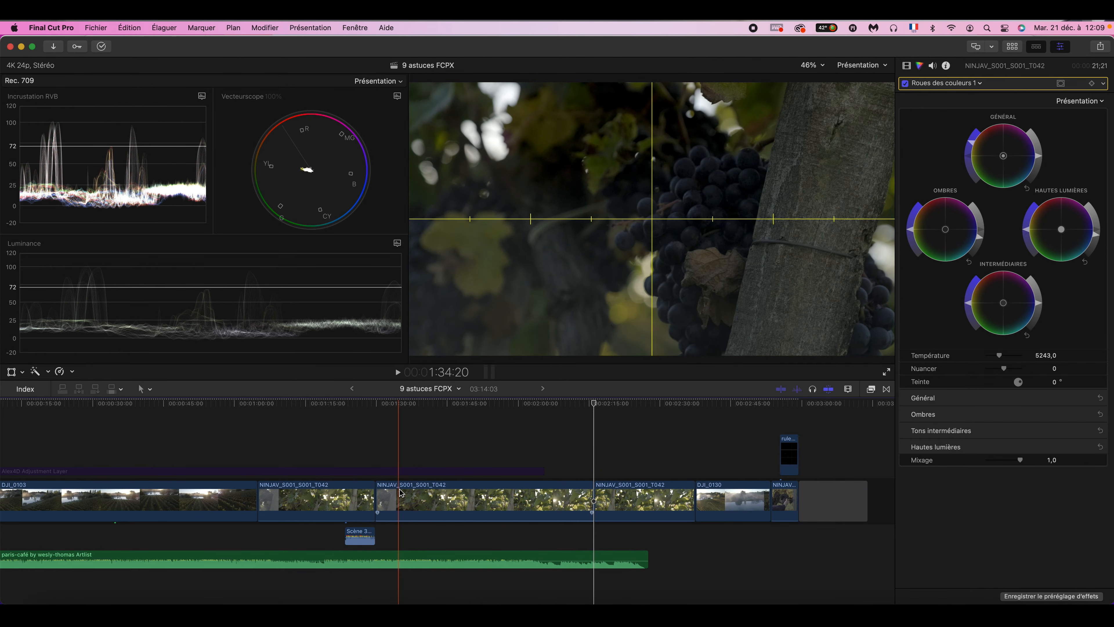
# - Undo the insertion of the extra NINJAV_S001_S001_T042 clip in the main storyline
pyautogui.click(423, 444)
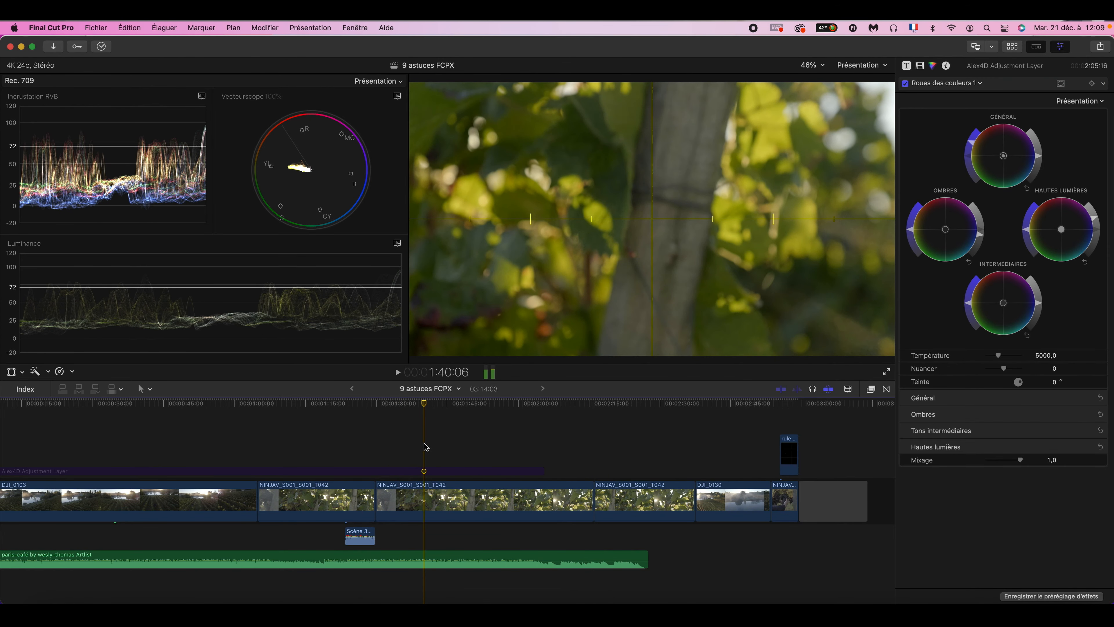
pyautogui.click(546, 453)
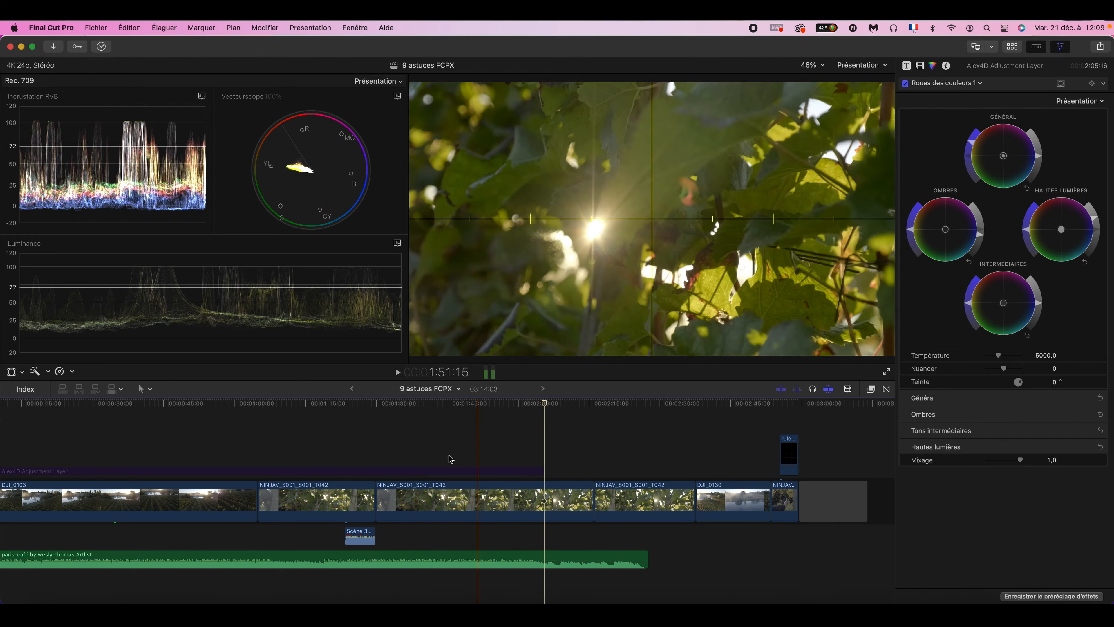
pyautogui.click(360, 458)
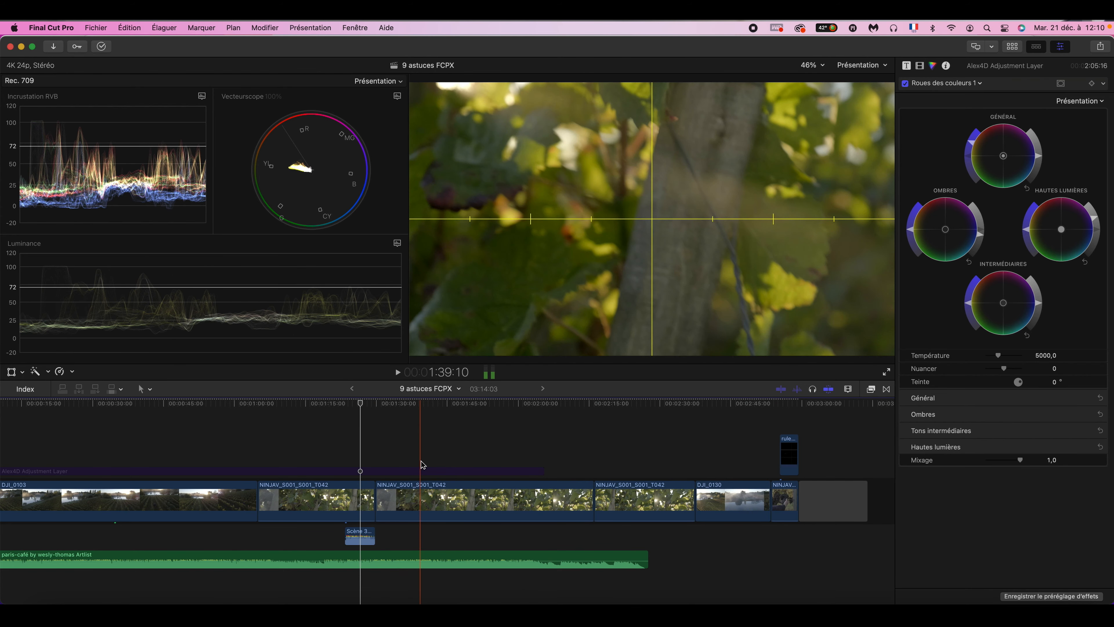
pyautogui.press('super+z')
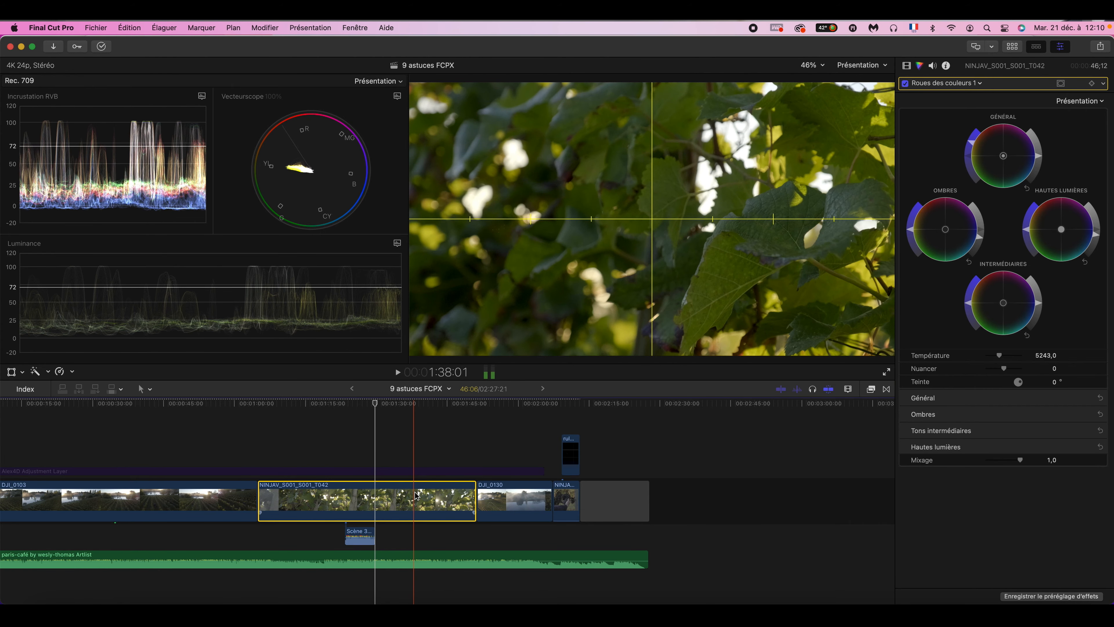
# - Try to place a copy of the NINJAV_S001_S001_T042 clip above the main storyline
pyautogui.click(477, 451)
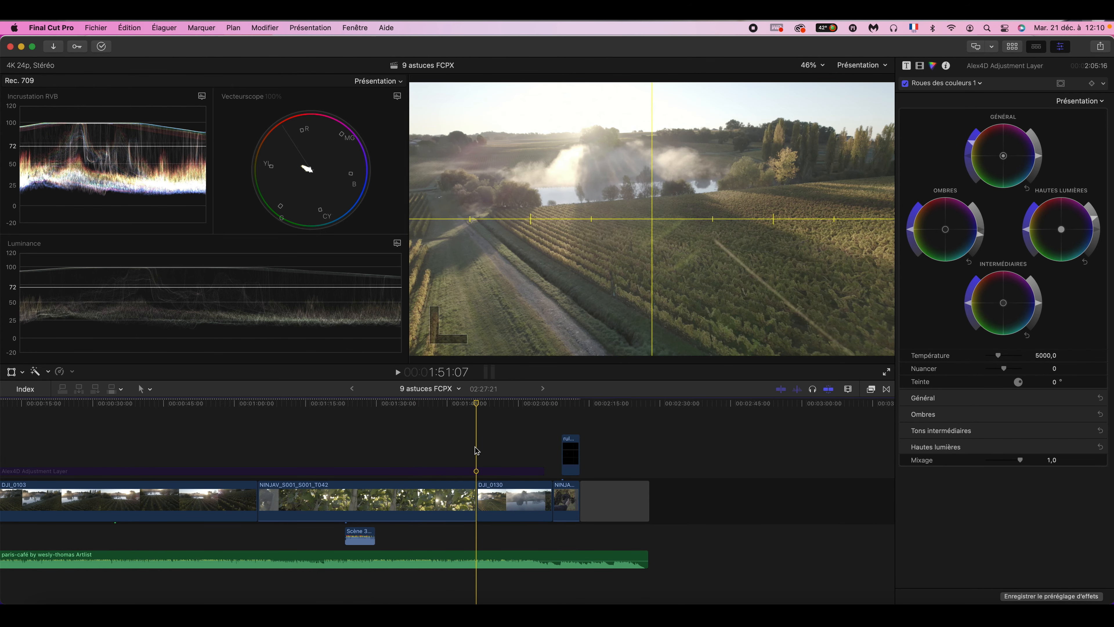
pyautogui.click(440, 517)
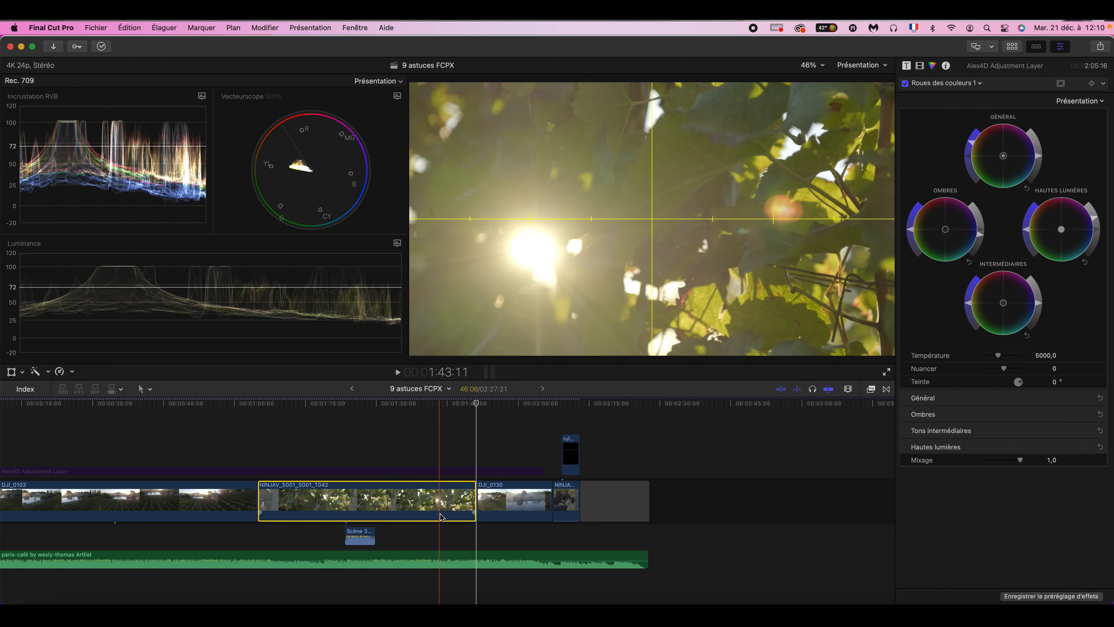
pyautogui.keyDown('alt'); pyautogui.click(442, 517); pyautogui.keyUp('alt')
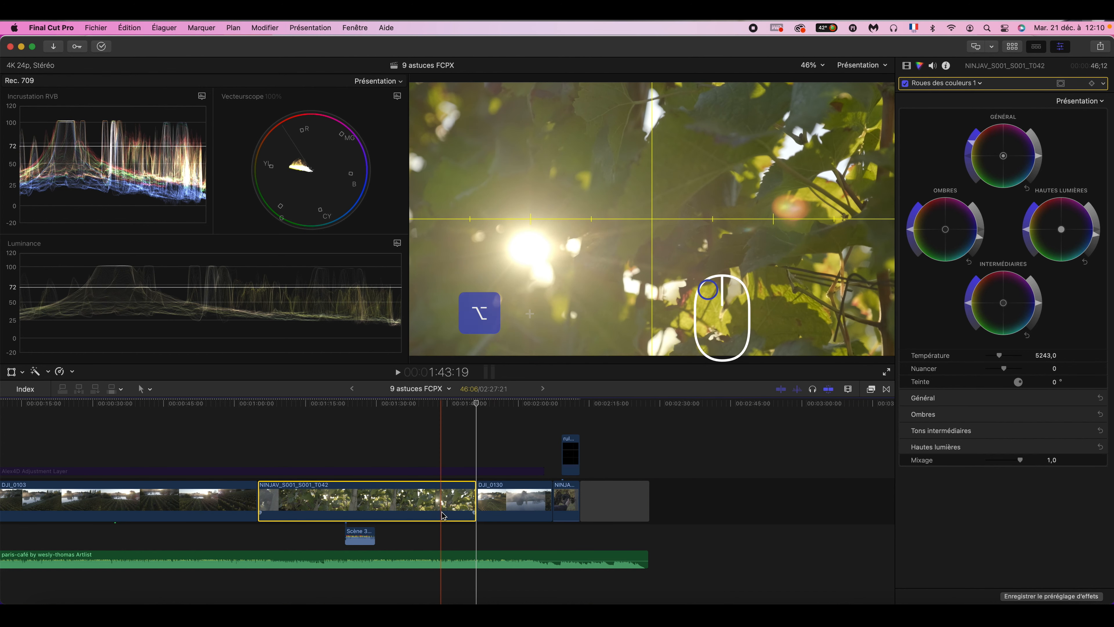
pyautogui.moveTo(443, 516); pyautogui.dragTo(436, 444)
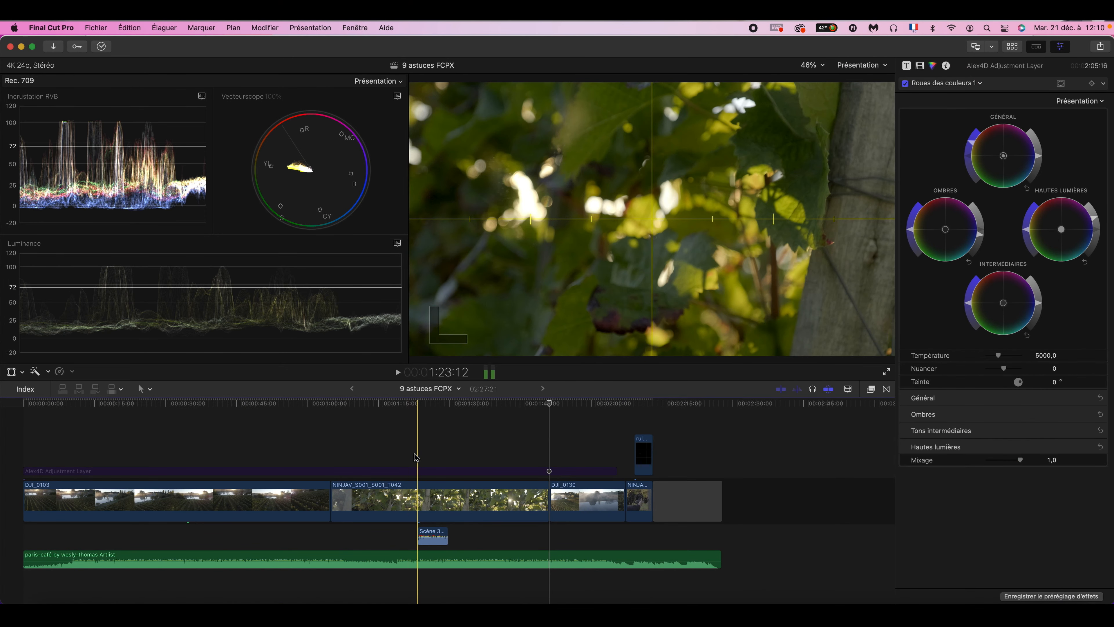
# - Cut the DJI_0103 clip at two nearby points around the music clip's connection point
pyautogui.click(199, 523)
pyautogui.moveTo(206, 583); pyautogui.dragTo(173, 512)
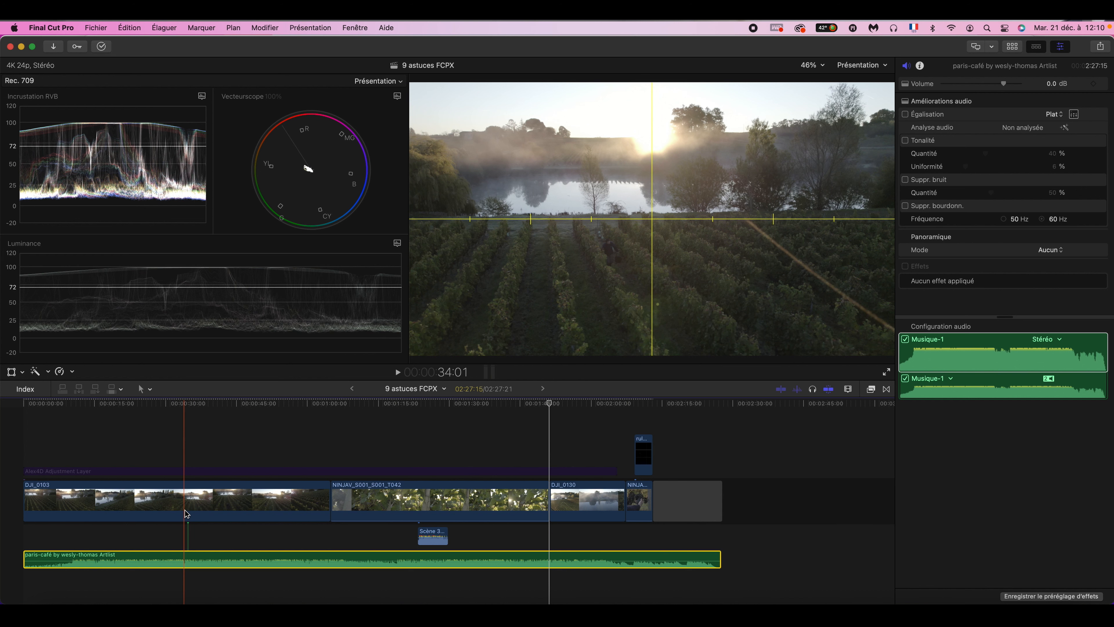
pyautogui.press('b')
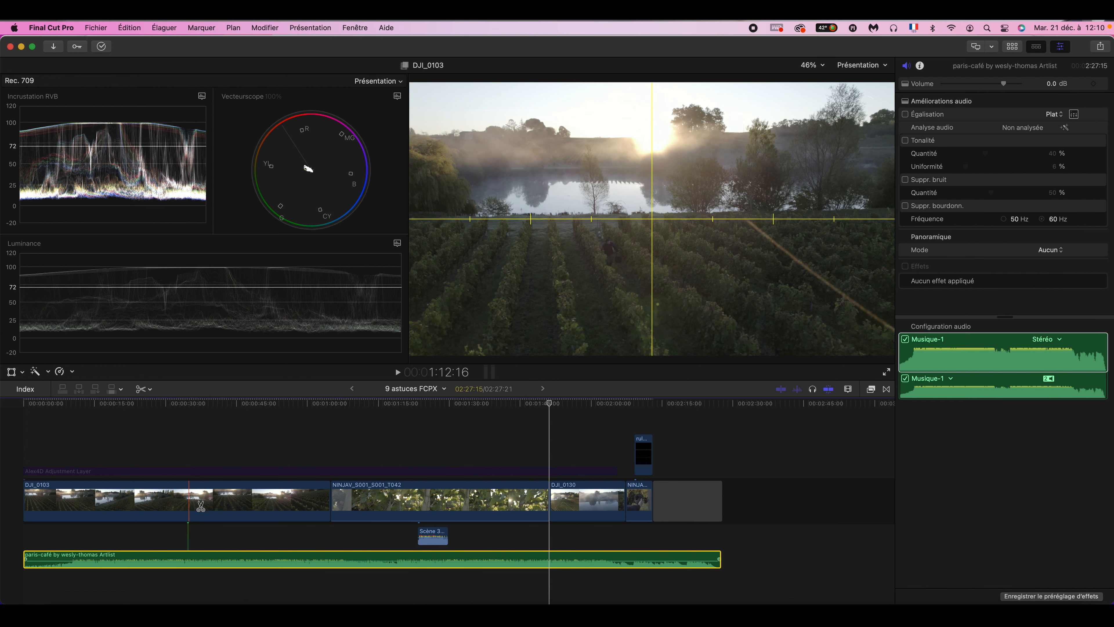
pyautogui.click(200, 508)
pyautogui.click(189, 510)
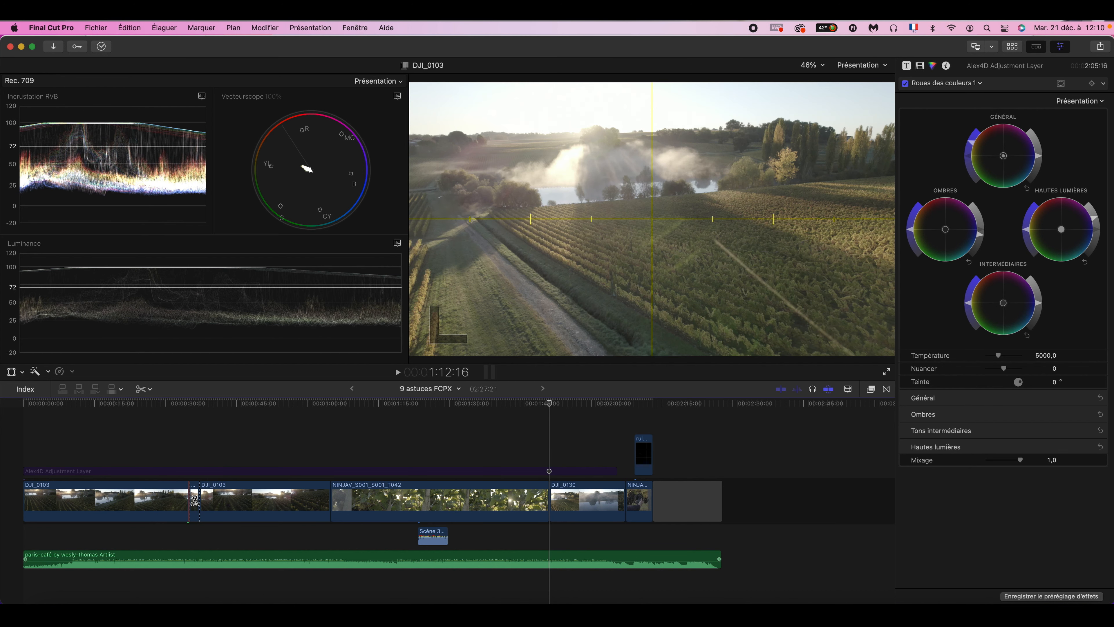
# - Delete the short section between the two cuts in the DJI_0103 clip
pyautogui.press('a')
pyautogui.click(195, 501)
pyautogui.press('Delete')
pyautogui.click(178, 504)
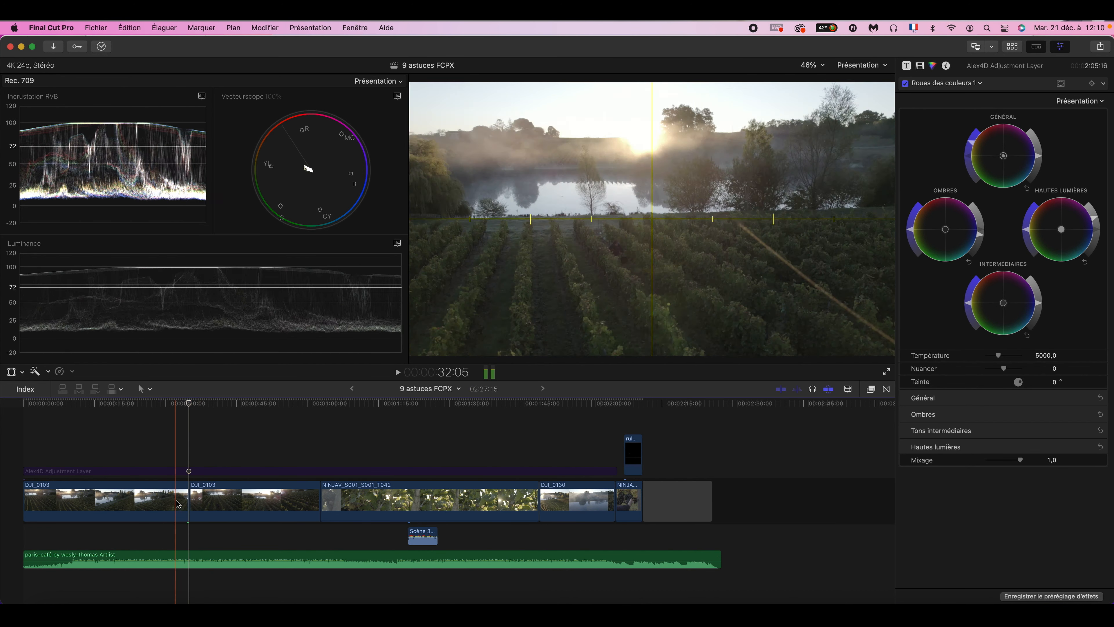
pyautogui.press('Delete')
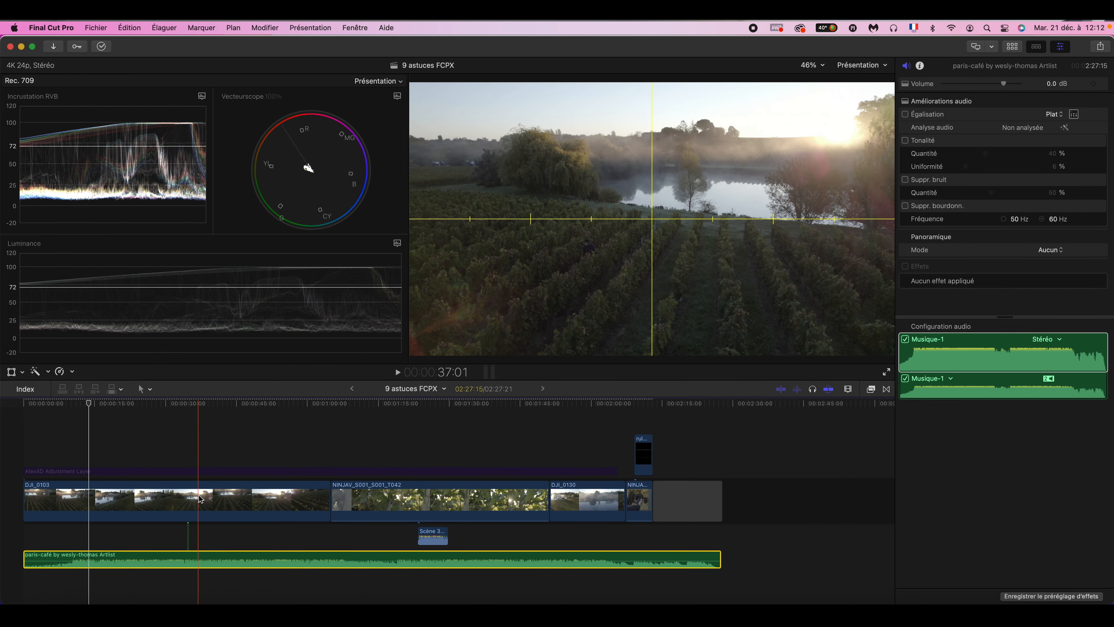
# - Cut the DJI_0103 clip in two at about 37:01
pyautogui.press('b')
pyautogui.click(200, 499)
pyautogui.press('a')
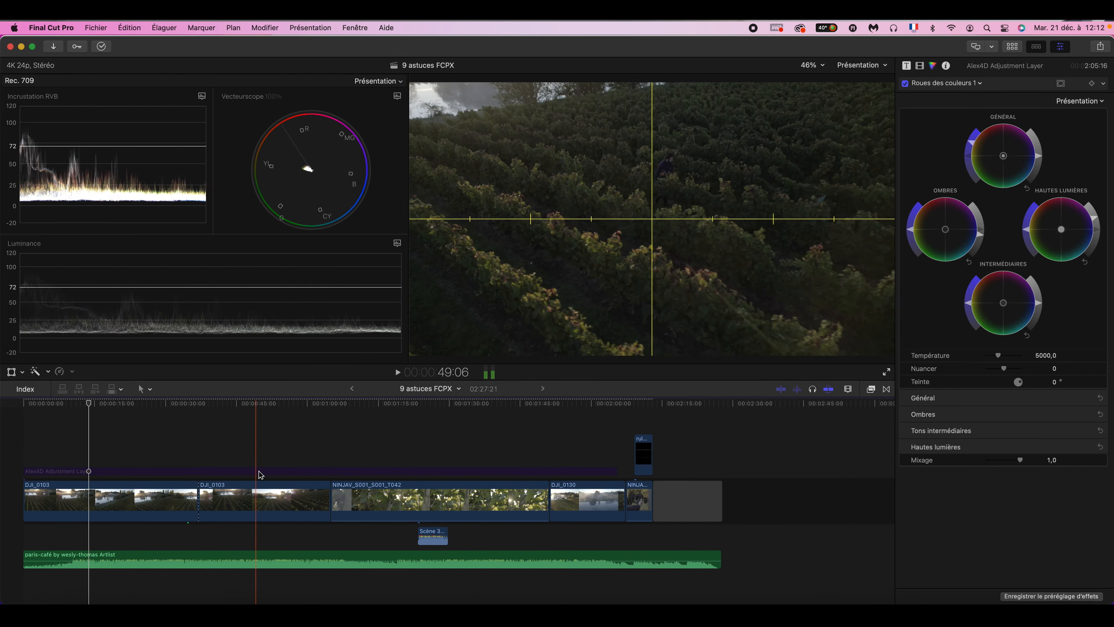
# - Move the paris-café music clip's connection point along the storyline, ending on the second DJI_0103 section at about 43:12
pyautogui.click(259, 580)
pyautogui.click(258, 558)
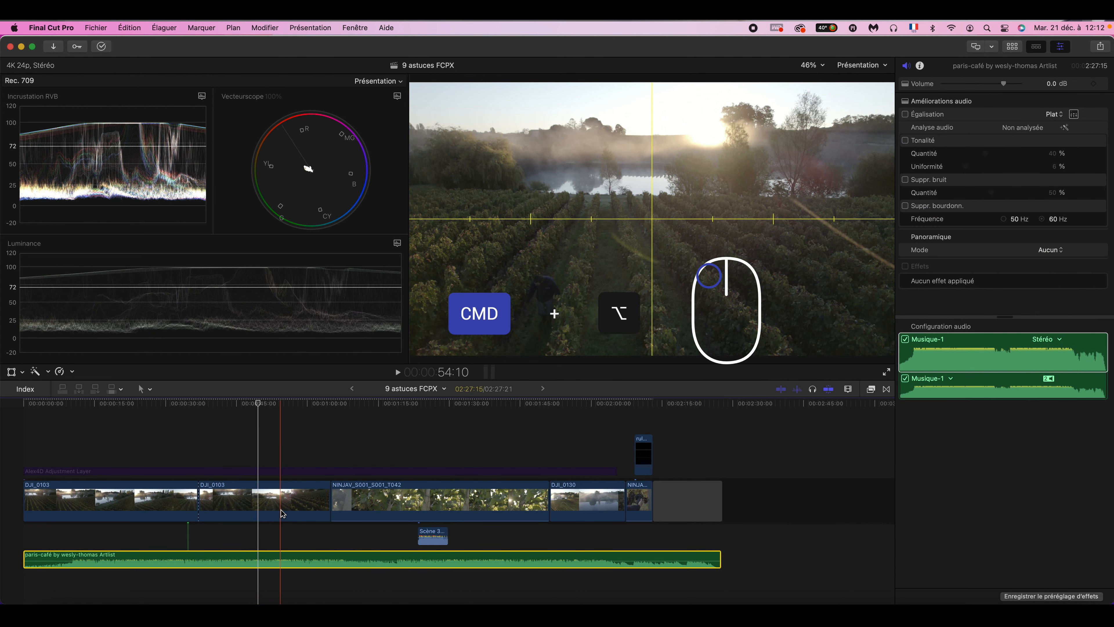
pyautogui.keyDown('alt'); pyautogui.keyDown('super'); pyautogui.click(300, 557); pyautogui.keyUp('super'); pyautogui.keyUp('alt')
pyautogui.keyDown('alt'); pyautogui.keyDown('super'); pyautogui.click(372, 559); pyautogui.keyUp('super'); pyautogui.keyUp('alt')
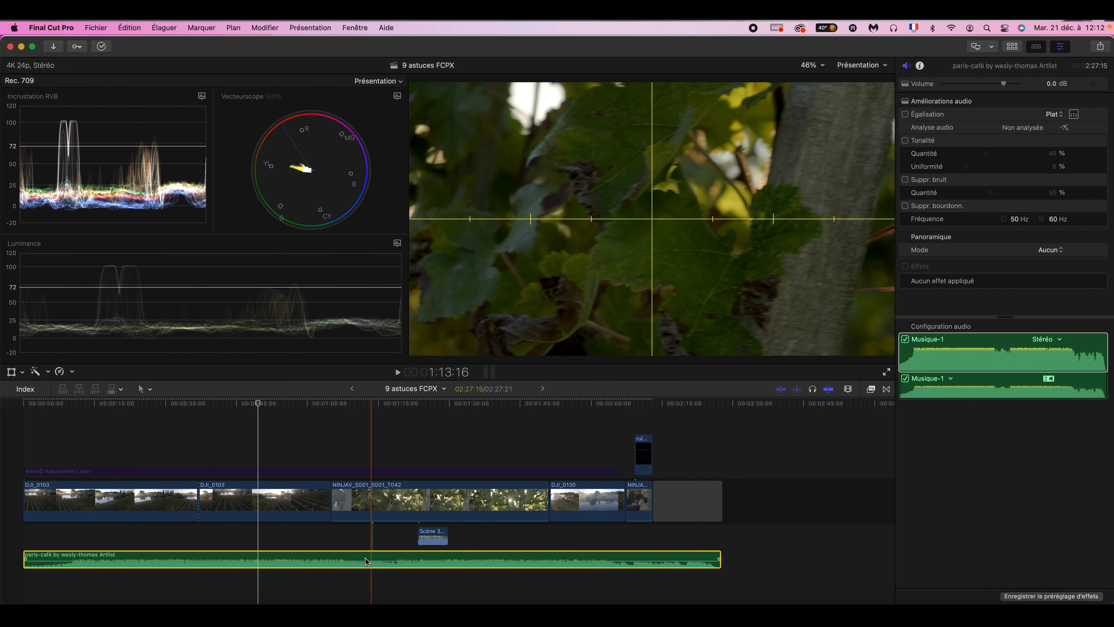
pyautogui.keyDown('alt'); pyautogui.keyDown('super'); pyautogui.click(184, 559); pyautogui.keyUp('super'); pyautogui.keyUp('alt')
pyautogui.keyDown('alt'); pyautogui.keyDown('super'); pyautogui.click(228, 558); pyautogui.keyUp('super'); pyautogui.keyUp('alt')
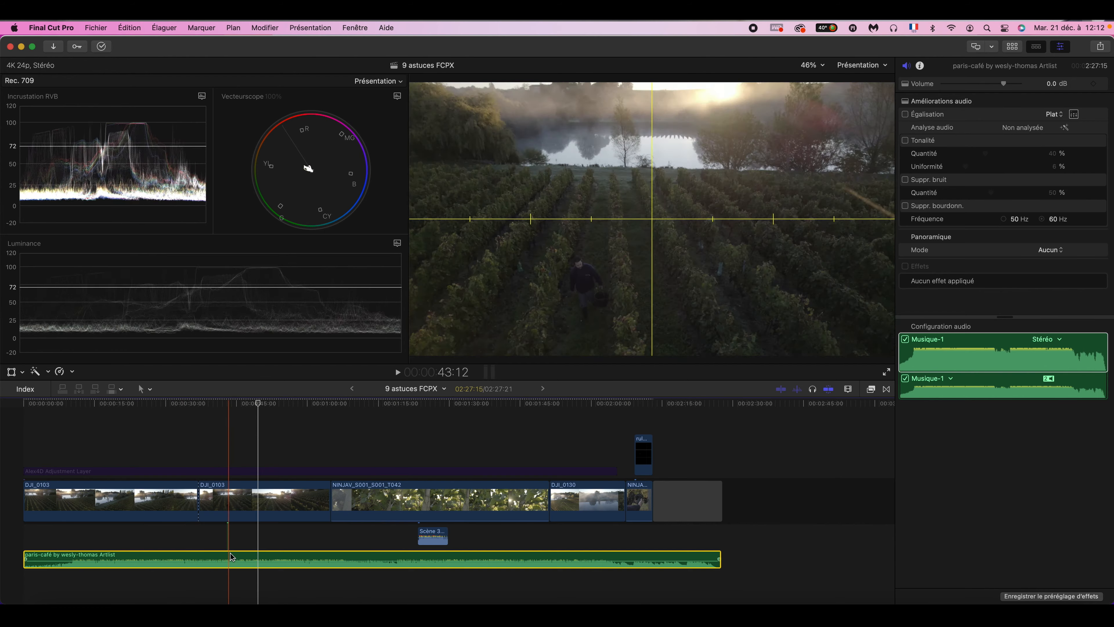
# - Enable the Roues des couleurs 1 colour correction on the second DJI_0103 clip
pyautogui.click(169, 500)
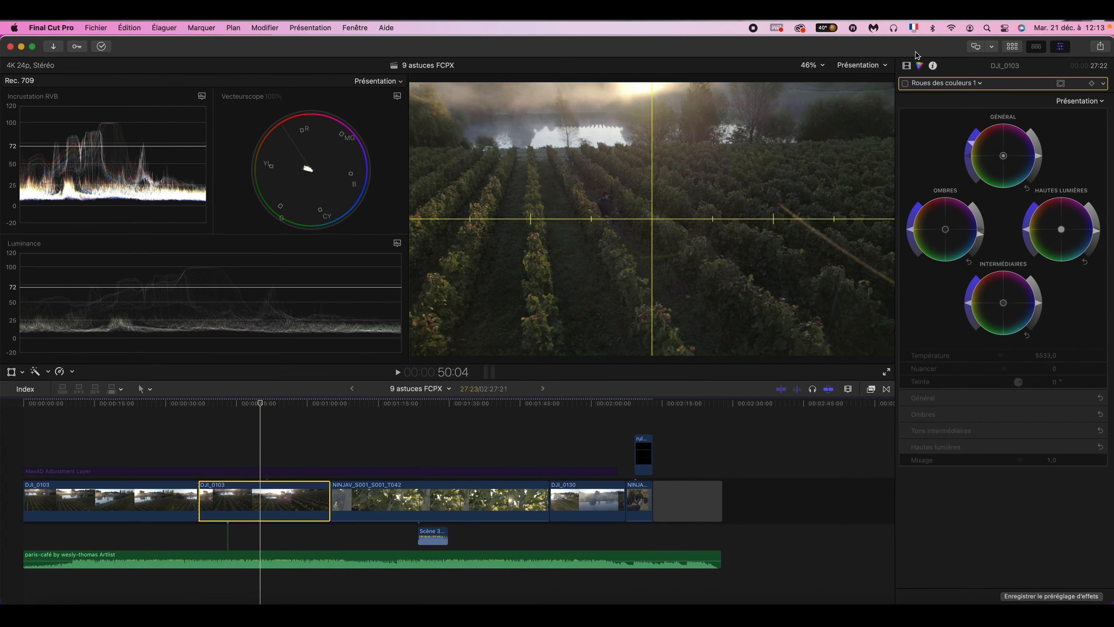
pyautogui.click(906, 66)
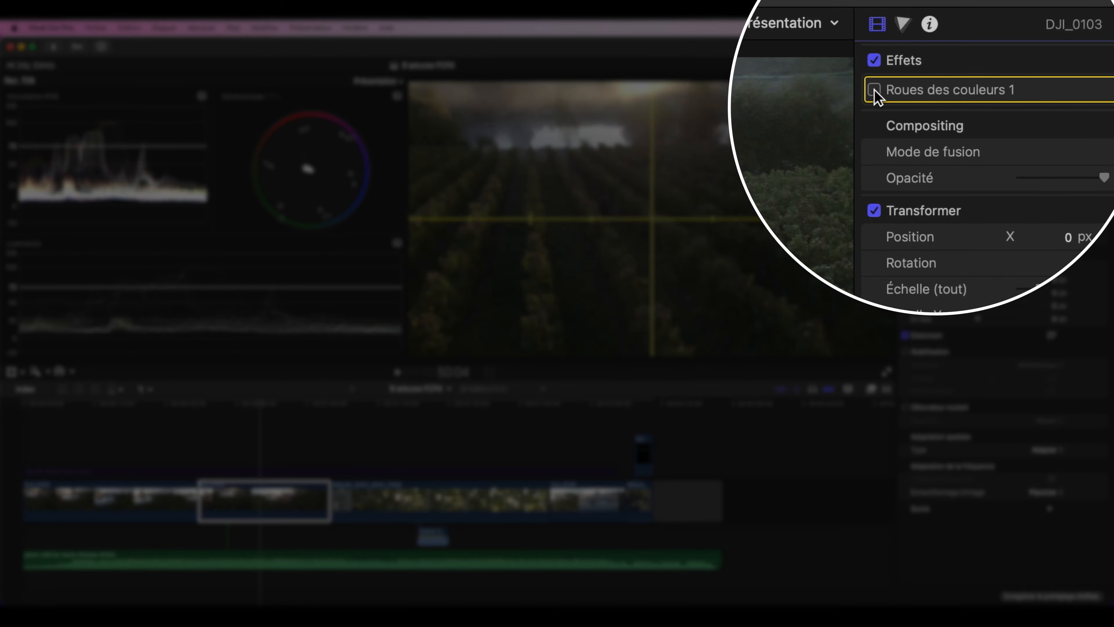
pyautogui.click(906, 100)
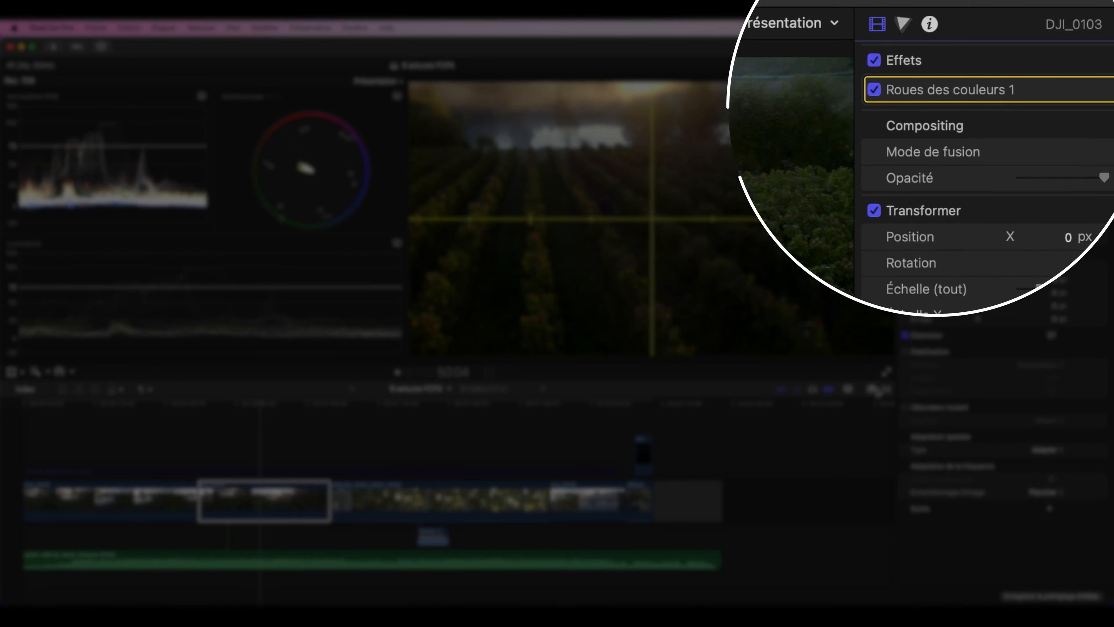
# - Apply the Cold Winter flare effect from the mFlare 2 collection to the second DJI_0103 clip
pyautogui.click(872, 389)
pyautogui.click(493, 541)
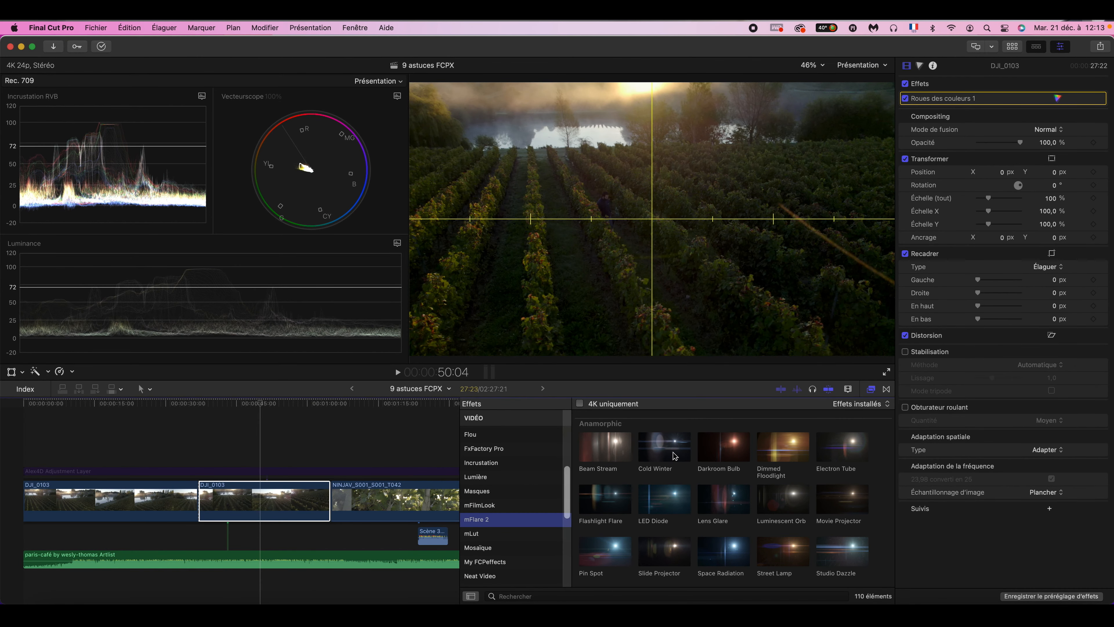
pyautogui.moveTo(674, 456); pyautogui.dragTo(245, 467)
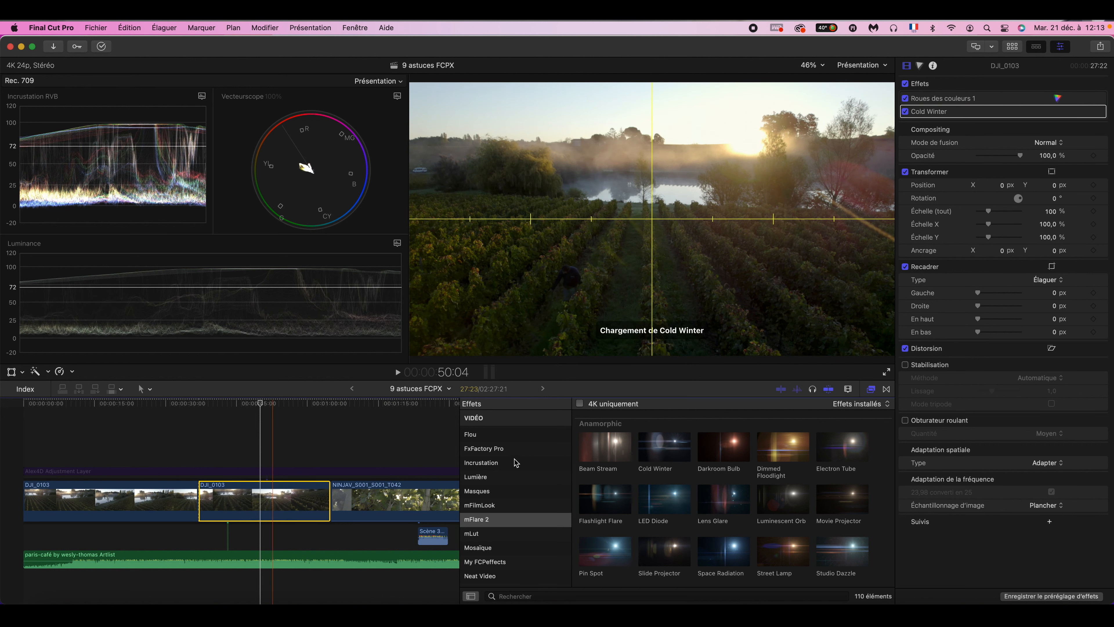
# - Add the base mFilmLook effect to the second DJI_0103 clip
pyautogui.click(495, 533)
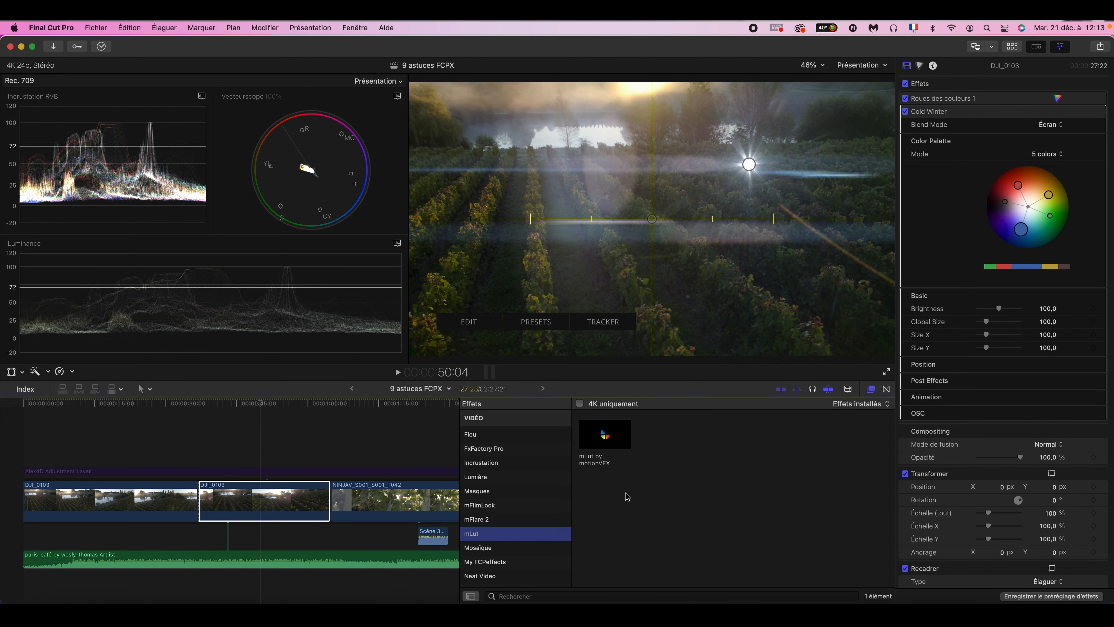
pyautogui.click(494, 505)
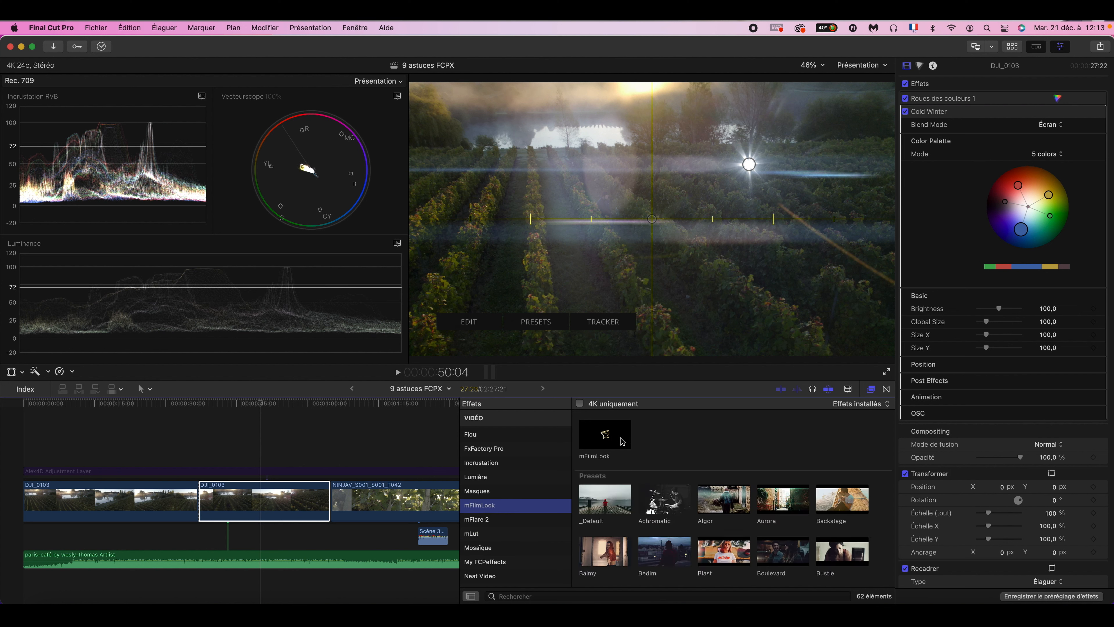
pyautogui.moveTo(620, 438); pyautogui.dragTo(259, 496)
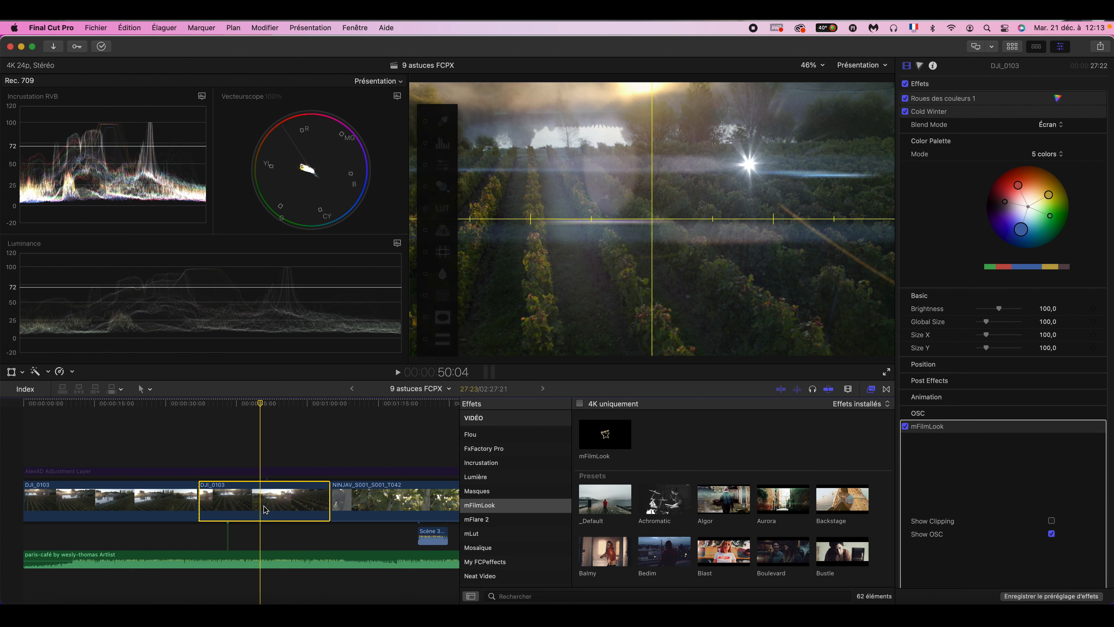
# - Copy the second DJI_0103 clip and bring up the paste-attributes options for the NINJAV_S001_S001_T042 clip, going through the video attributes
pyautogui.press('super+c')
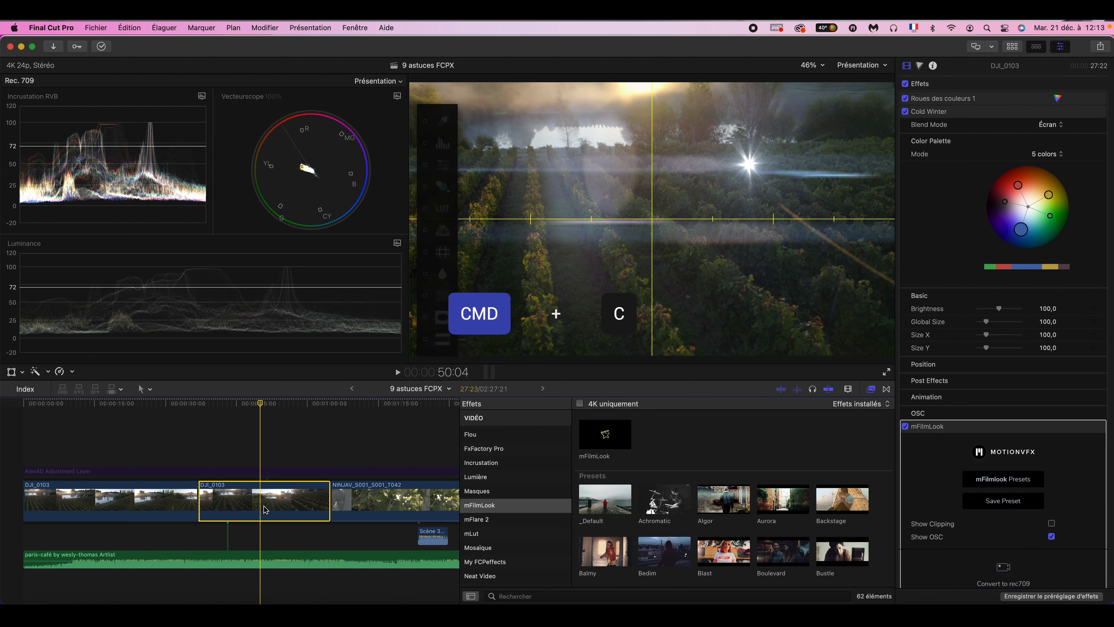
pyautogui.click(381, 506)
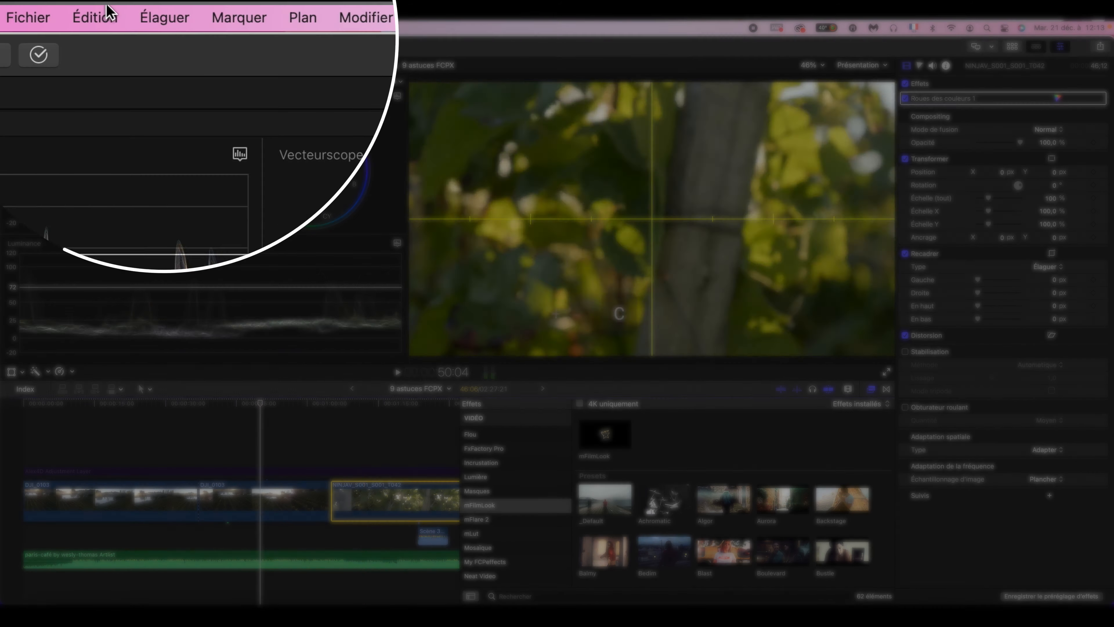
pyautogui.click(107, 8)
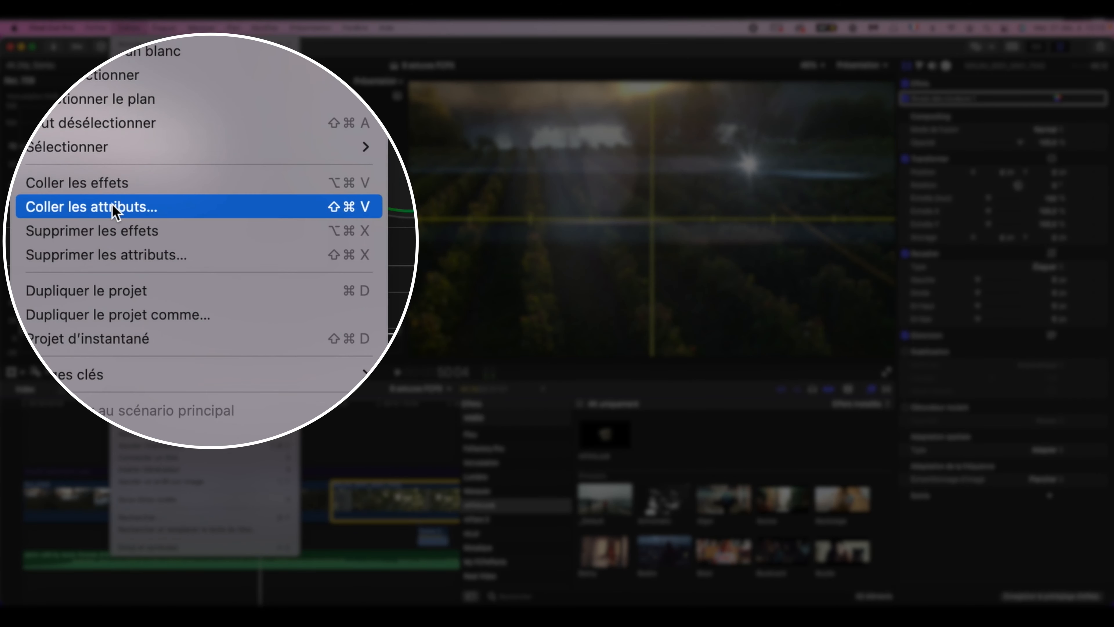
pyautogui.click(101, 207)
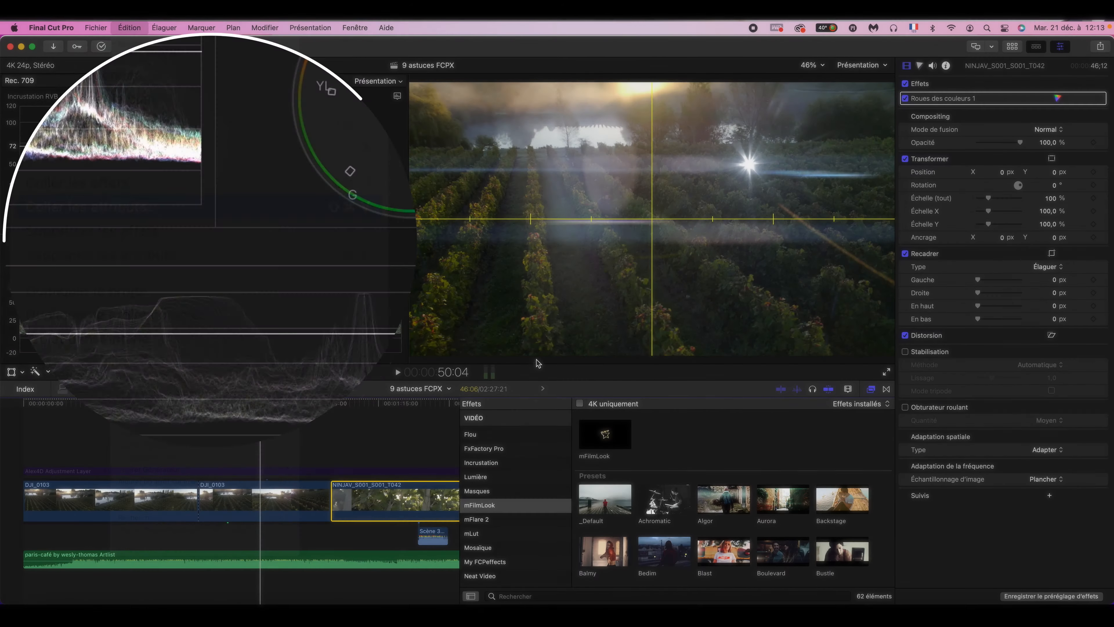
pyautogui.scroll(-5, 487, 248)
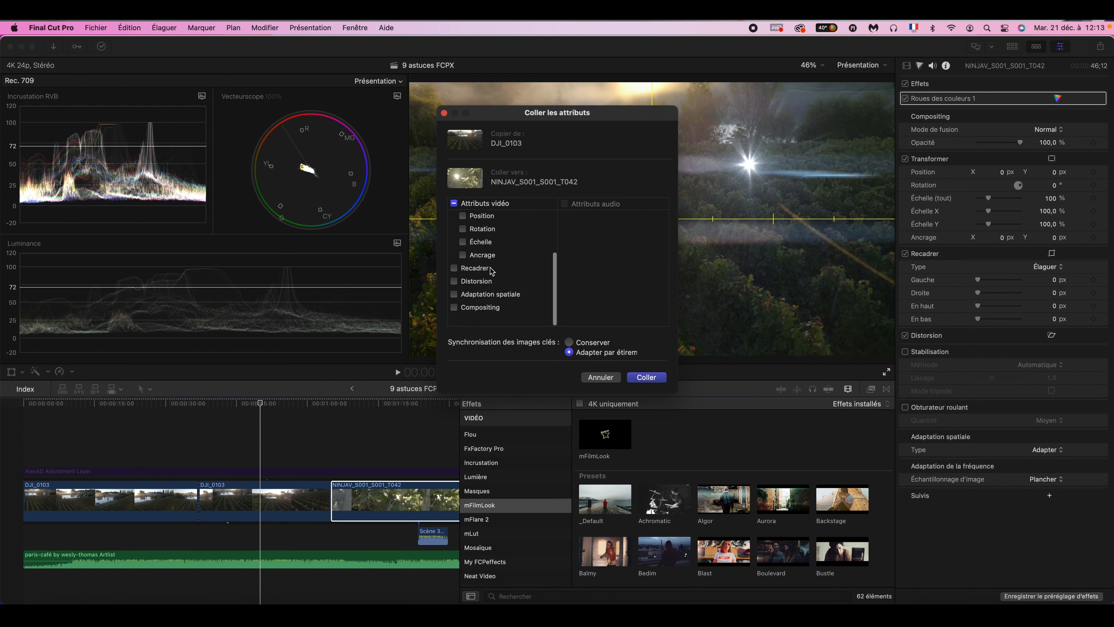